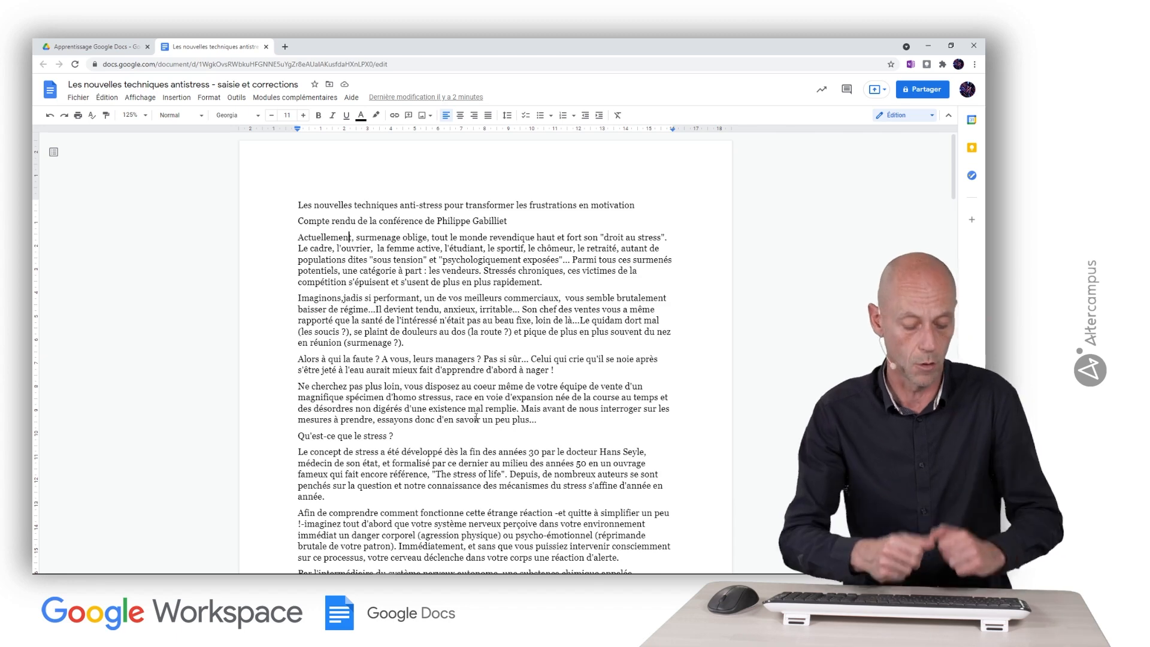
- Format the entire document's text in Times New Roman at size 12
{"action": "key", "text": "ctrl+a"}
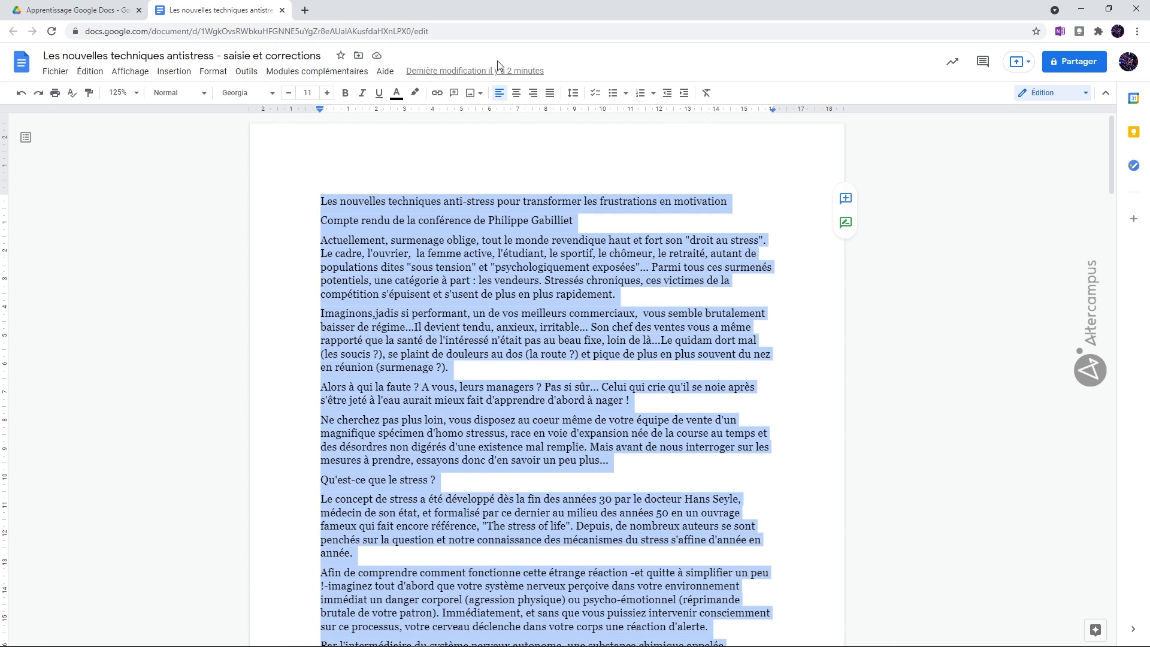
{"action": "left_click", "coordinate": [274, 94]}
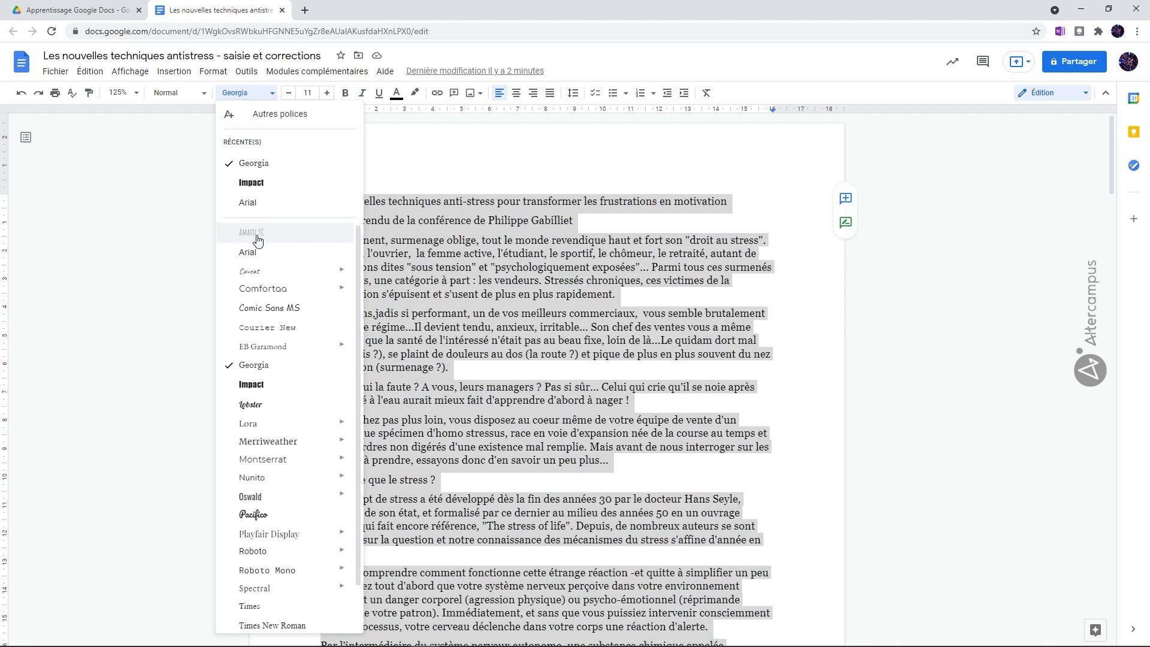
{"action": "left_click", "coordinate": [286, 621]}
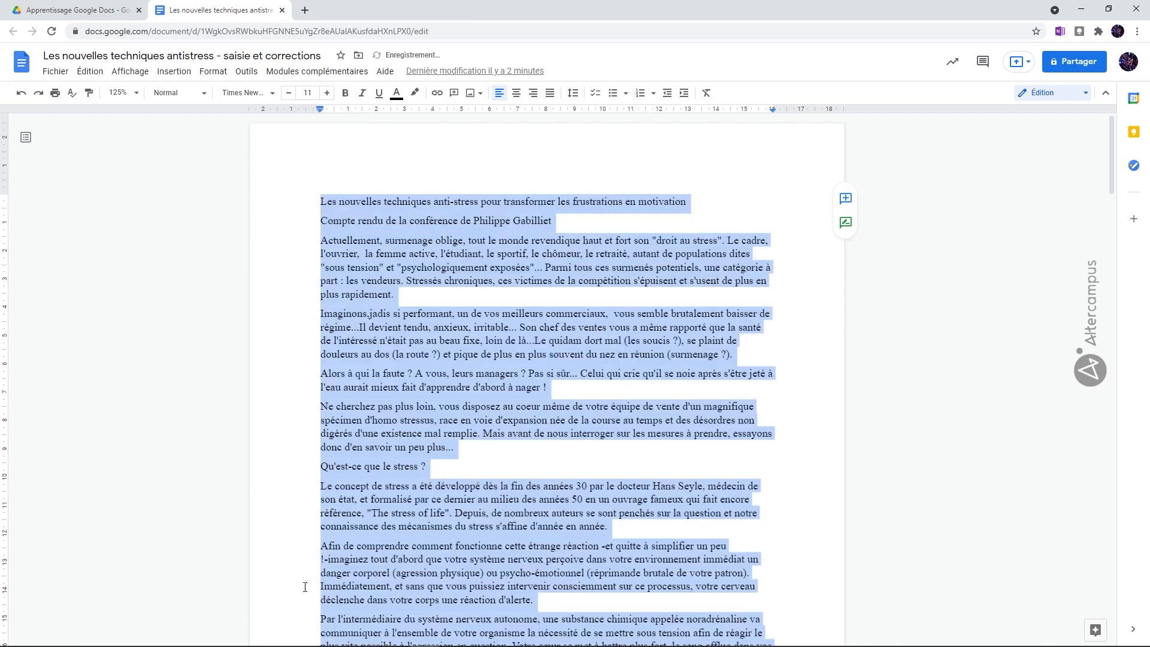
{"action": "left_click", "coordinate": [314, 93]}
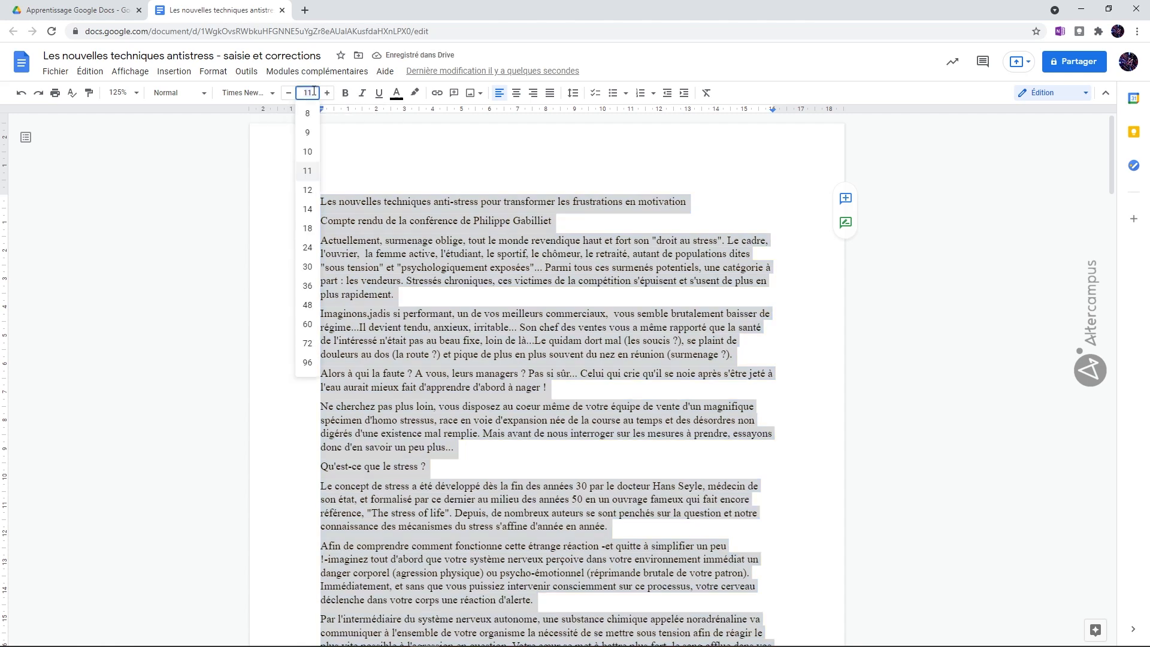
{"action": "left_click", "coordinate": [309, 190]}
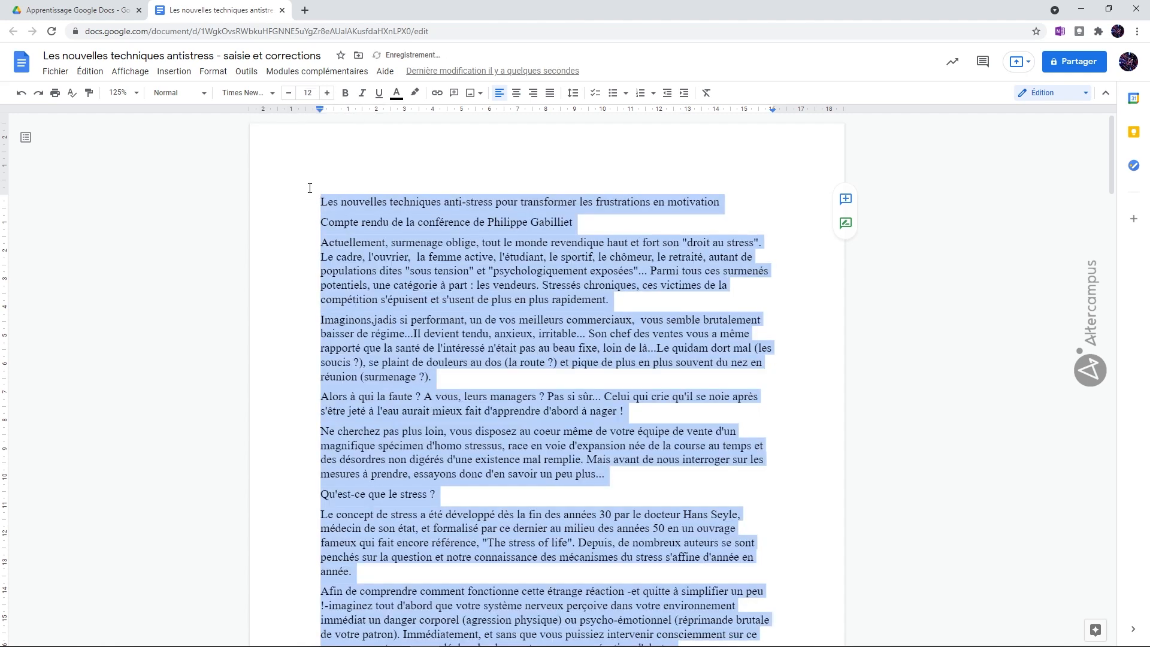
{"action": "left_click", "coordinate": [289, 94]}
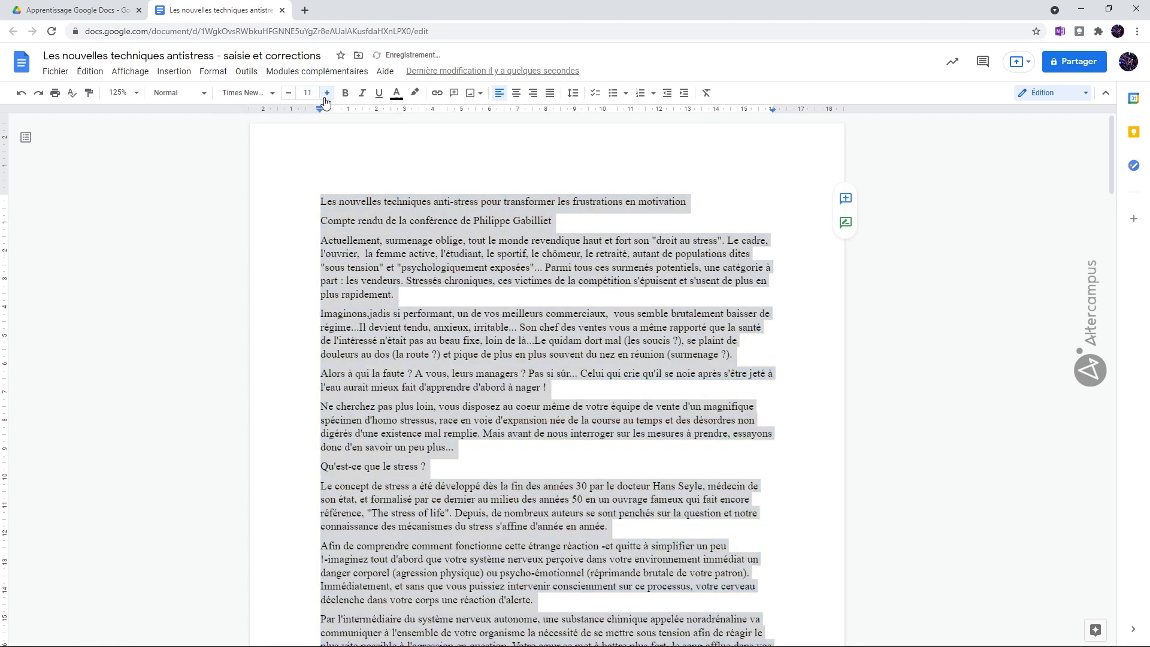
{"action": "left_click", "coordinate": [327, 96]}
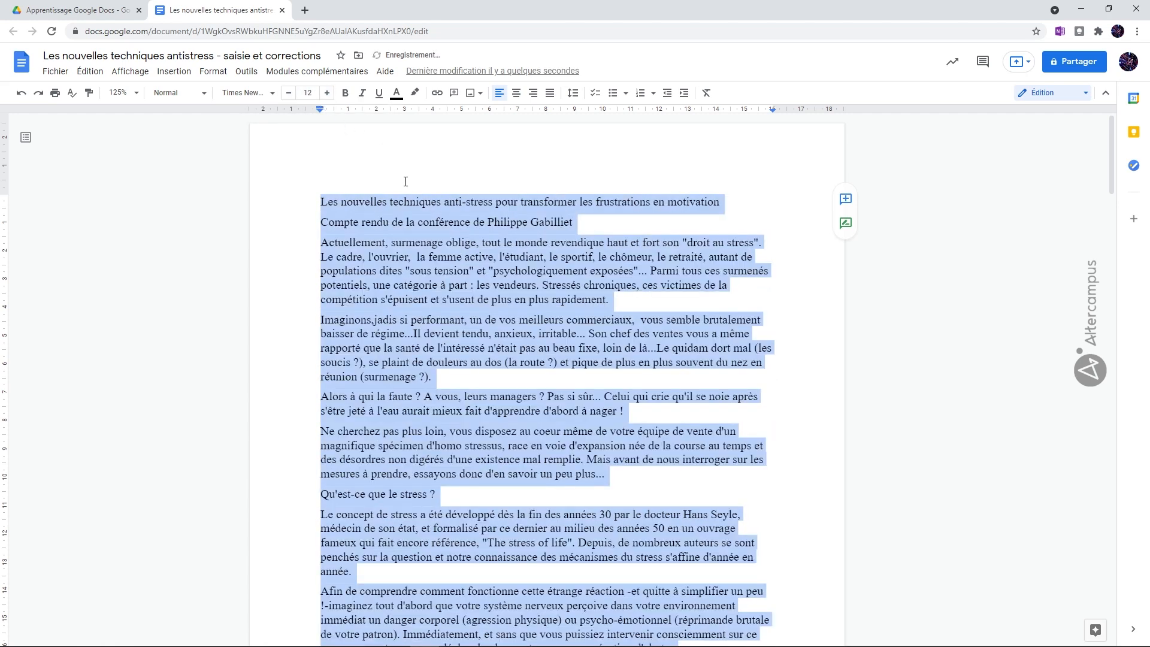
{"action": "left_click", "coordinate": [457, 284]}
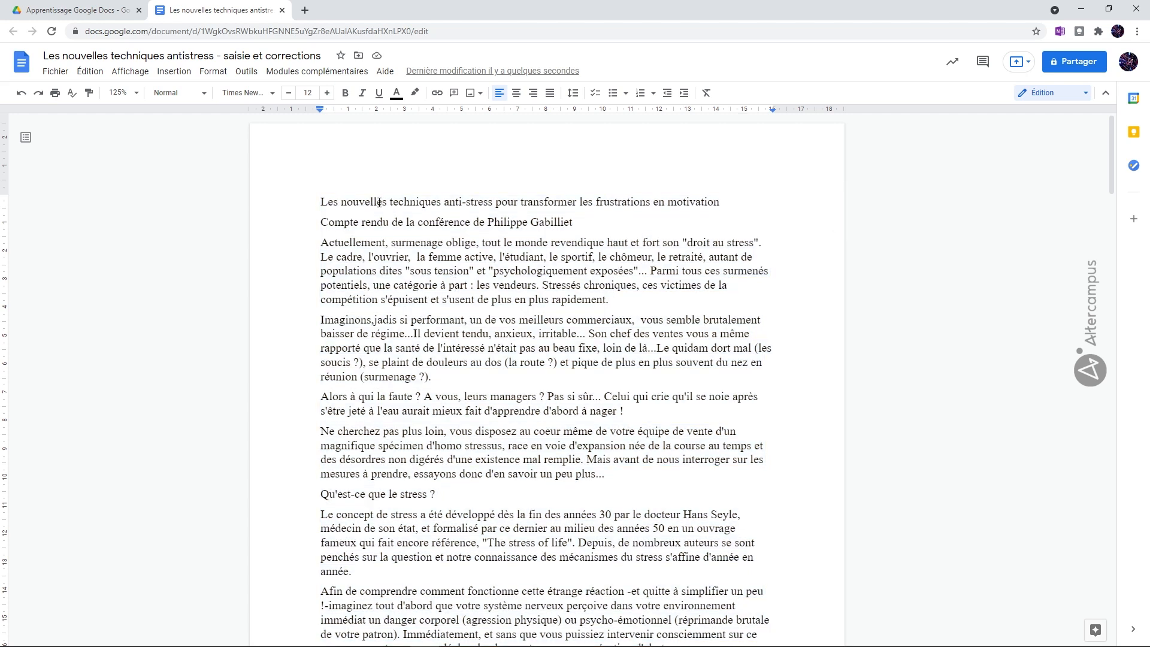
- Set the title line at the start of the document to Arial, size 18
{"action": "double_click", "coordinate": [498, 203]}
{"action": "left_click", "coordinate": [498, 203]}
{"action": "triple_click", "coordinate": [498, 204]}
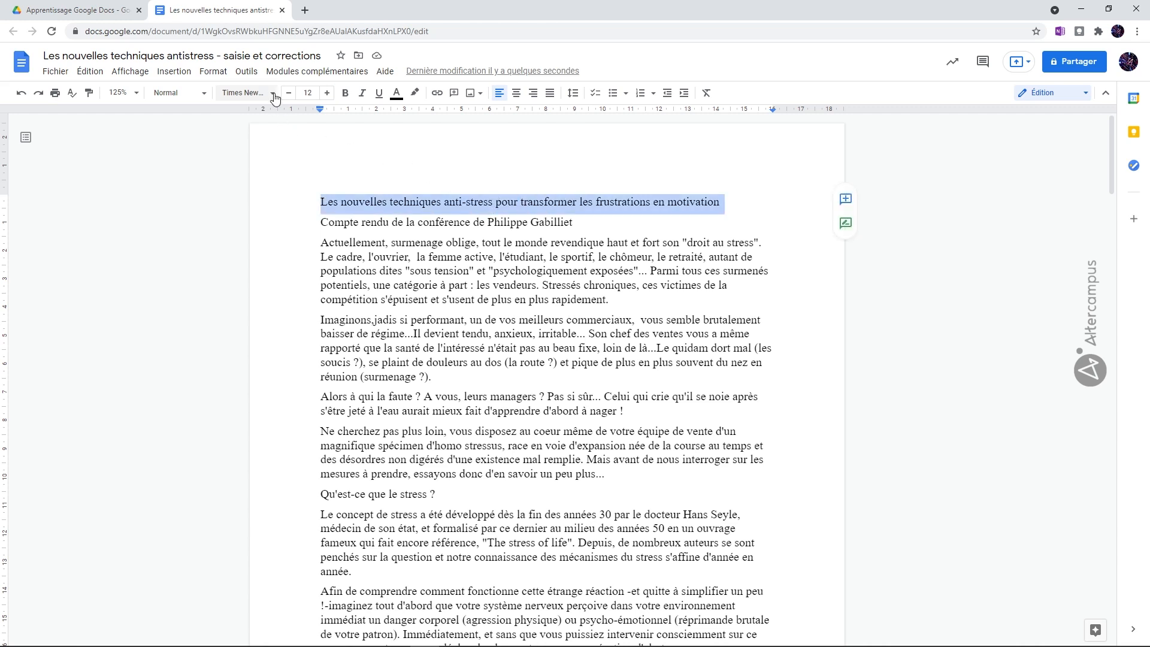
{"action": "left_click", "coordinate": [247, 92]}
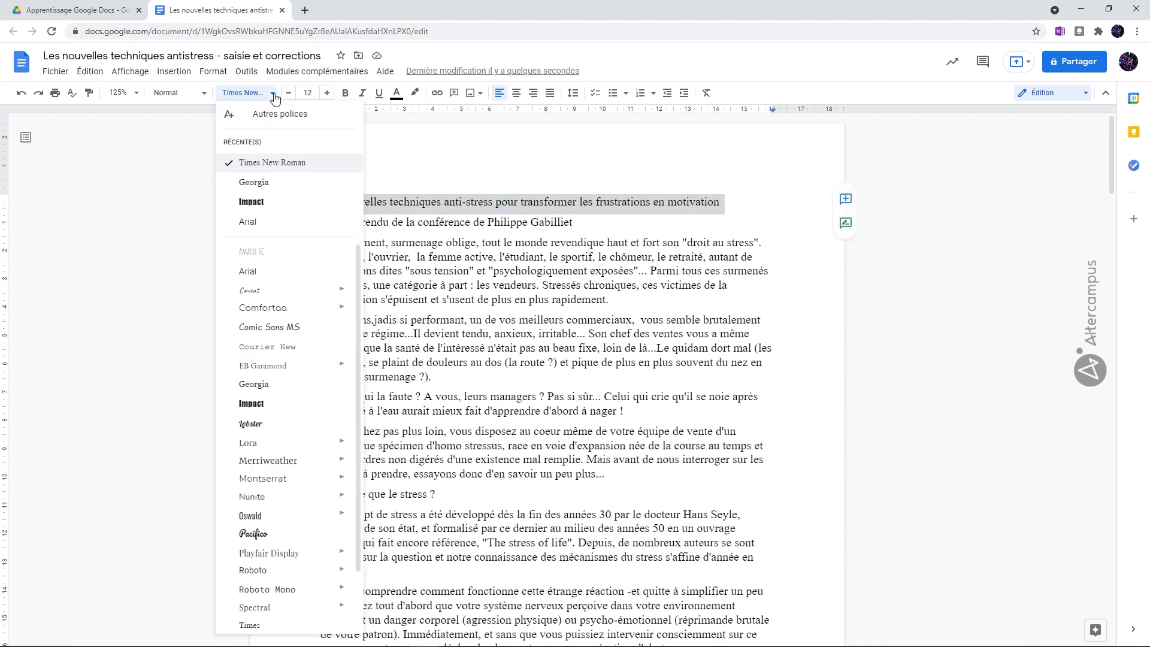
{"action": "left_click", "coordinate": [255, 223]}
{"action": "left_click", "coordinate": [307, 92]}
{"action": "left_click", "coordinate": [307, 228]}
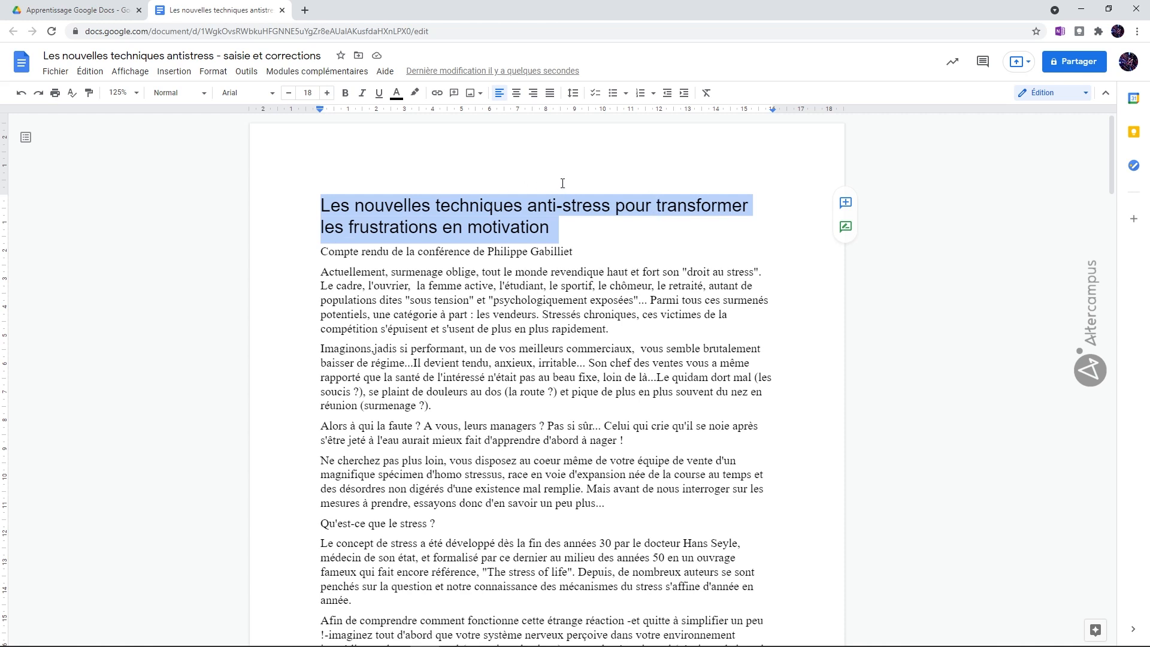
- Insert a line break within the title paragraph just before "transformer"
{"action": "left_click", "coordinate": [659, 204]}
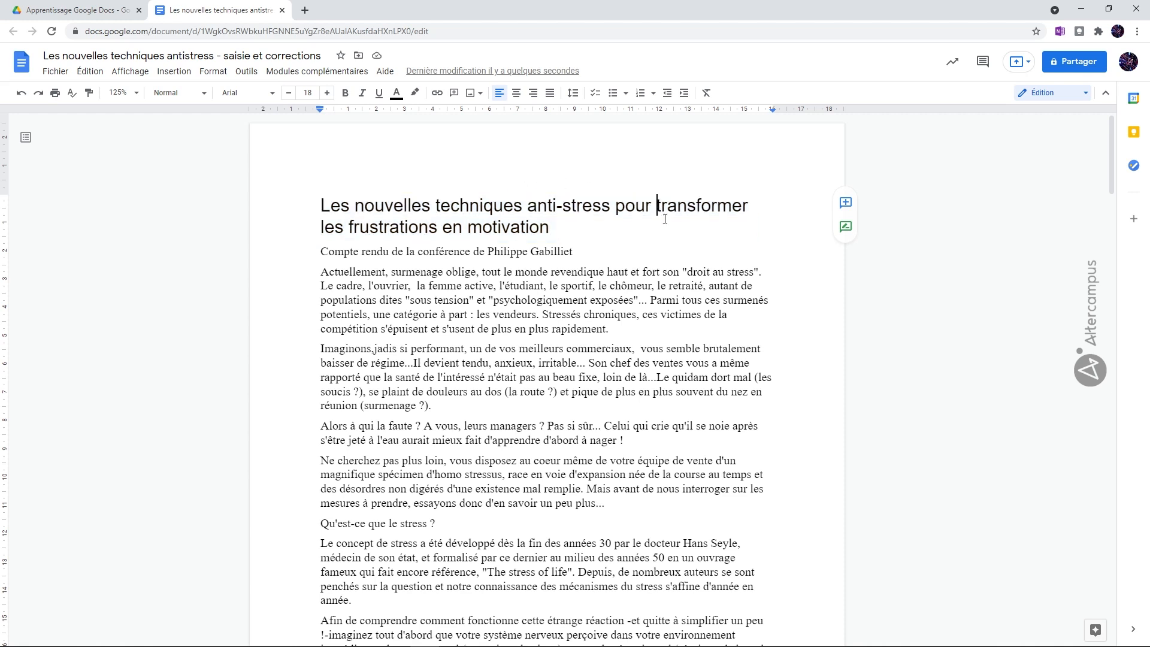
{"action": "left_click", "coordinate": [688, 261]}
{"action": "key", "text": "shift+Return"}
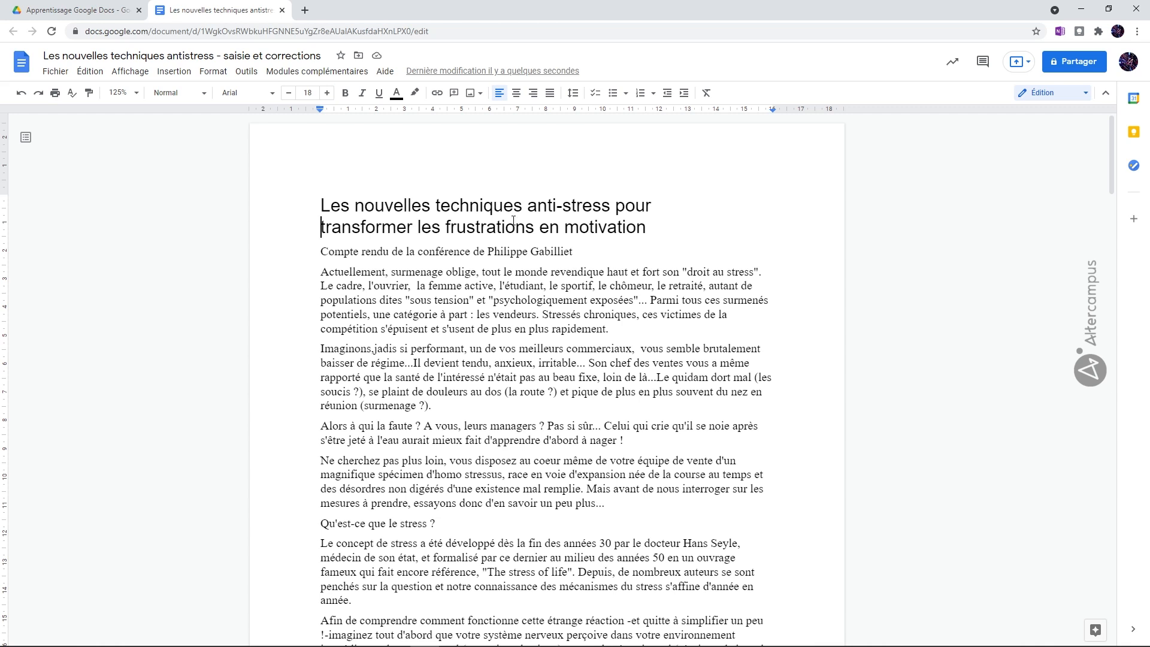
- Make the whole two-line title bold and colour its text blue
{"action": "triple_click", "coordinate": [326, 207]}
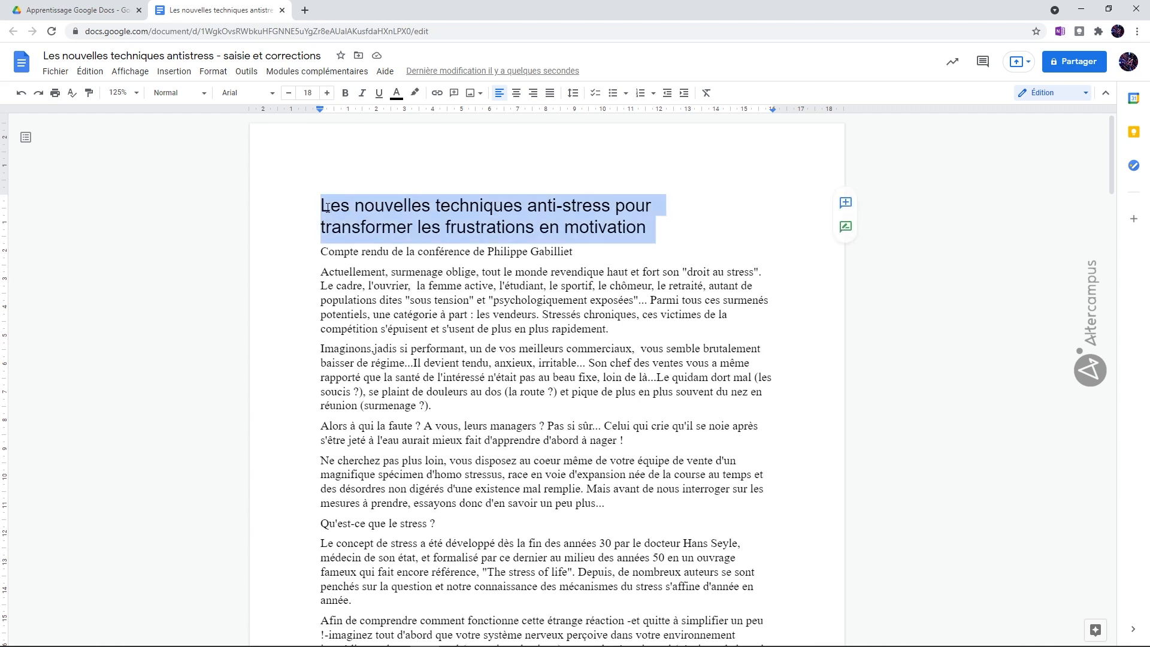
{"action": "left_click", "coordinate": [386, 289]}
{"action": "triple_click", "coordinate": [411, 227]}
{"action": "left_click", "coordinate": [346, 93]}
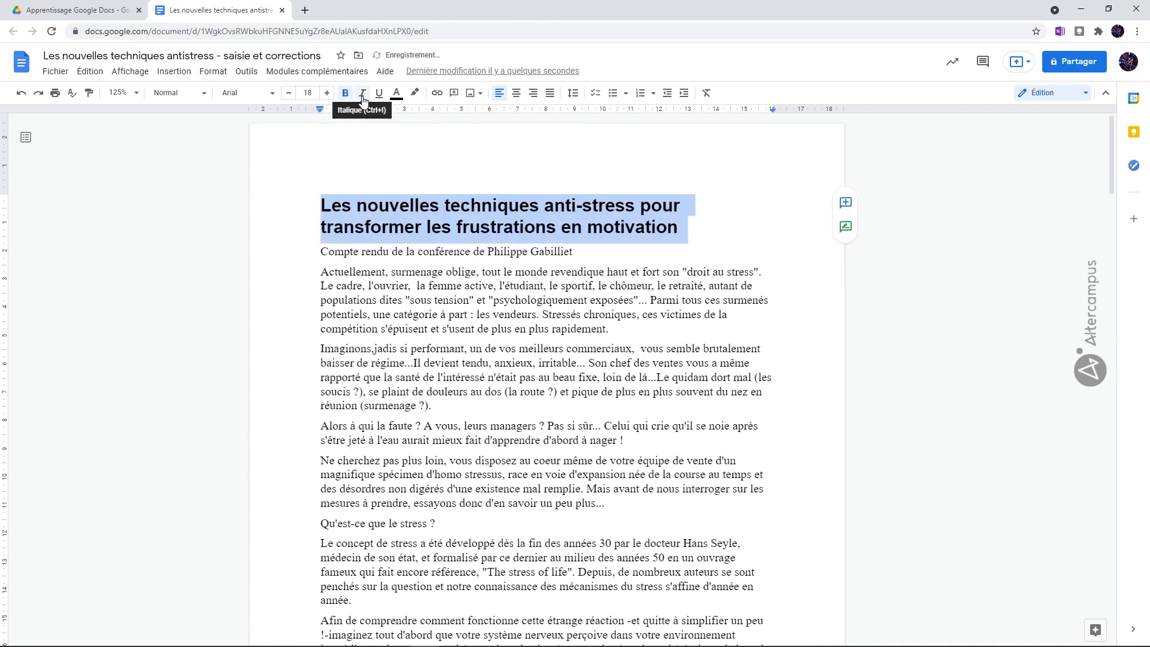
{"action": "left_click", "coordinate": [397, 97]}
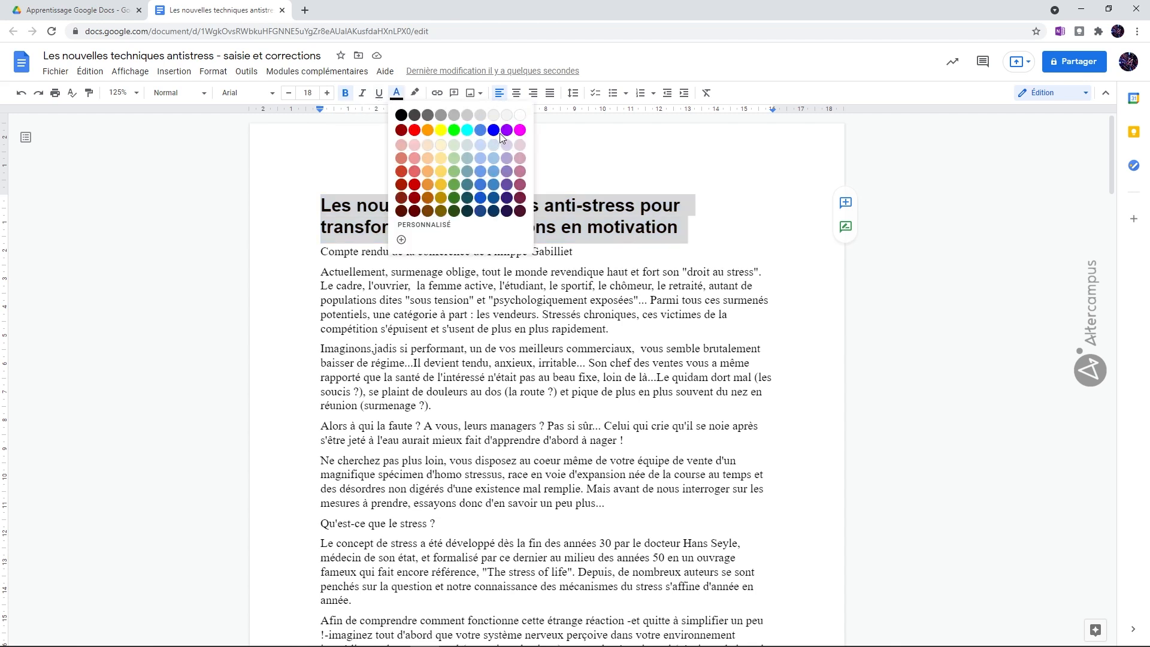
{"action": "left_click", "coordinate": [493, 131]}
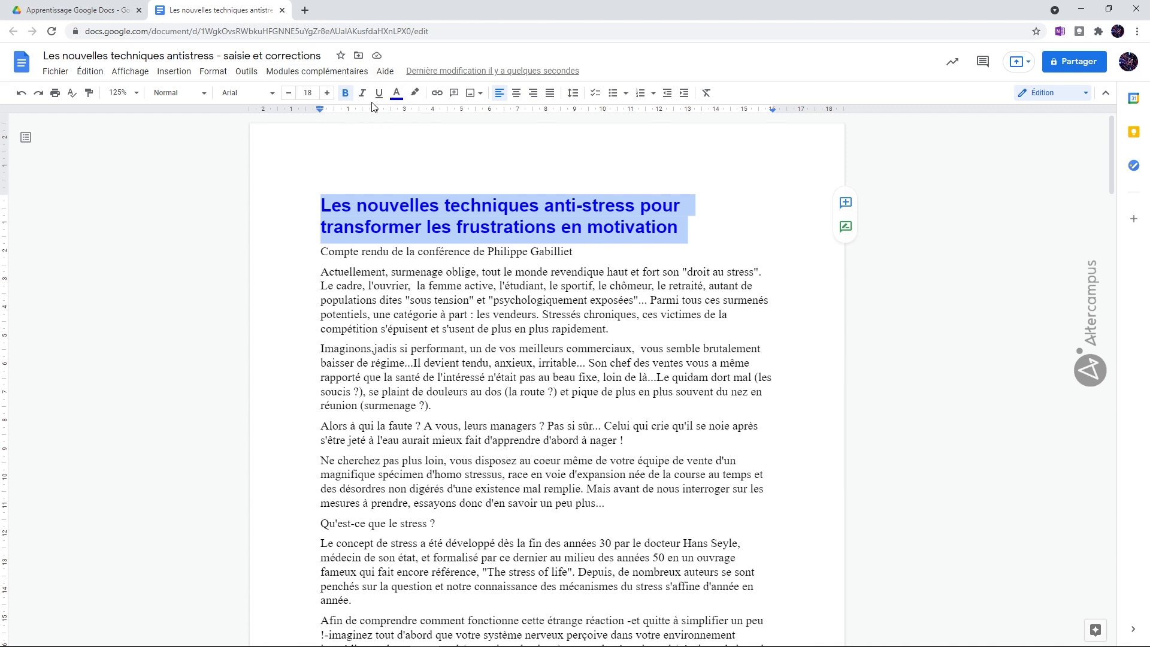
- Change the title's case so that every word starts with a capital letter
{"action": "left_click", "coordinate": [229, 73]}
{"action": "mouse_move", "coordinate": [236, 92]}
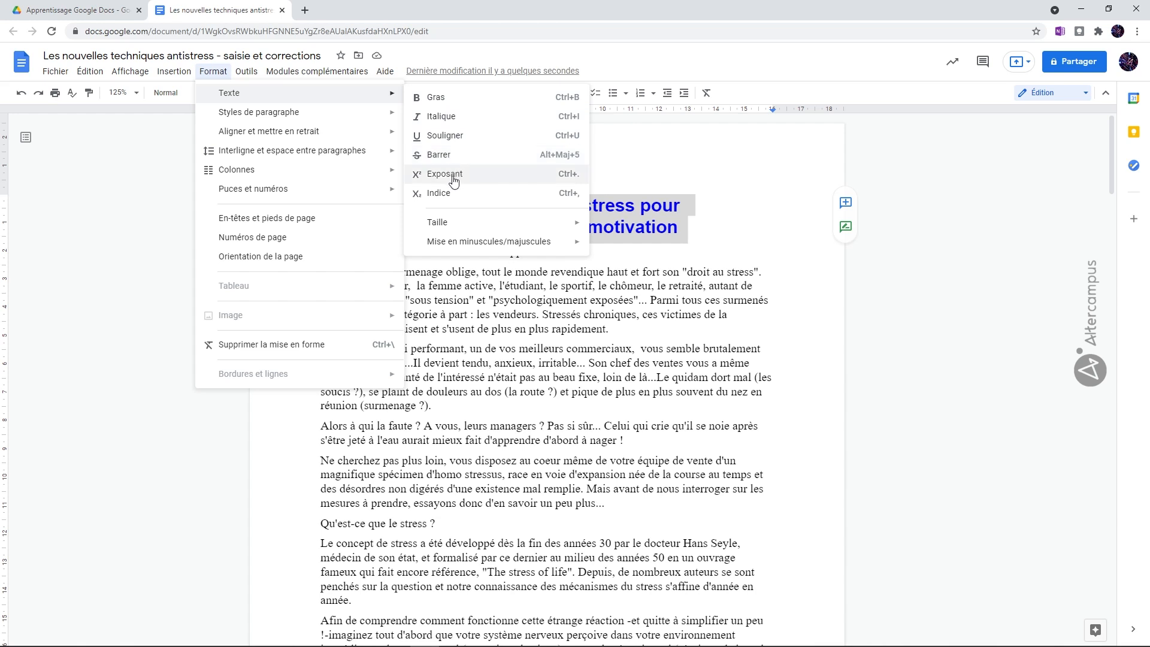
{"action": "mouse_move", "coordinate": [479, 242]}
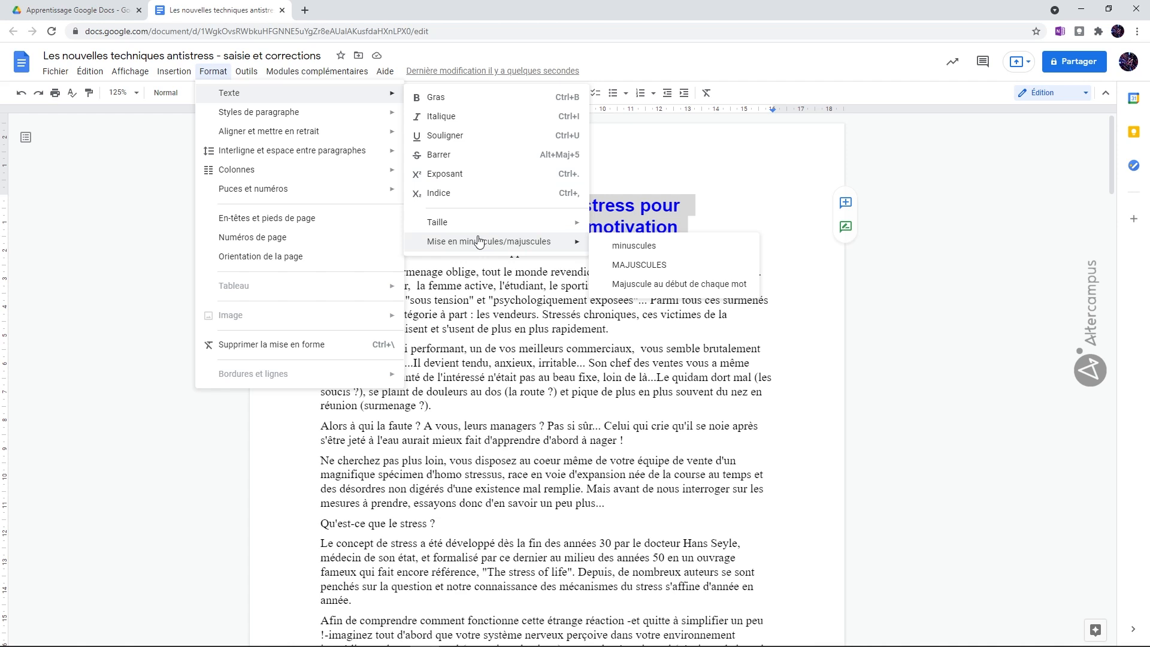
{"action": "left_click", "coordinate": [666, 285]}
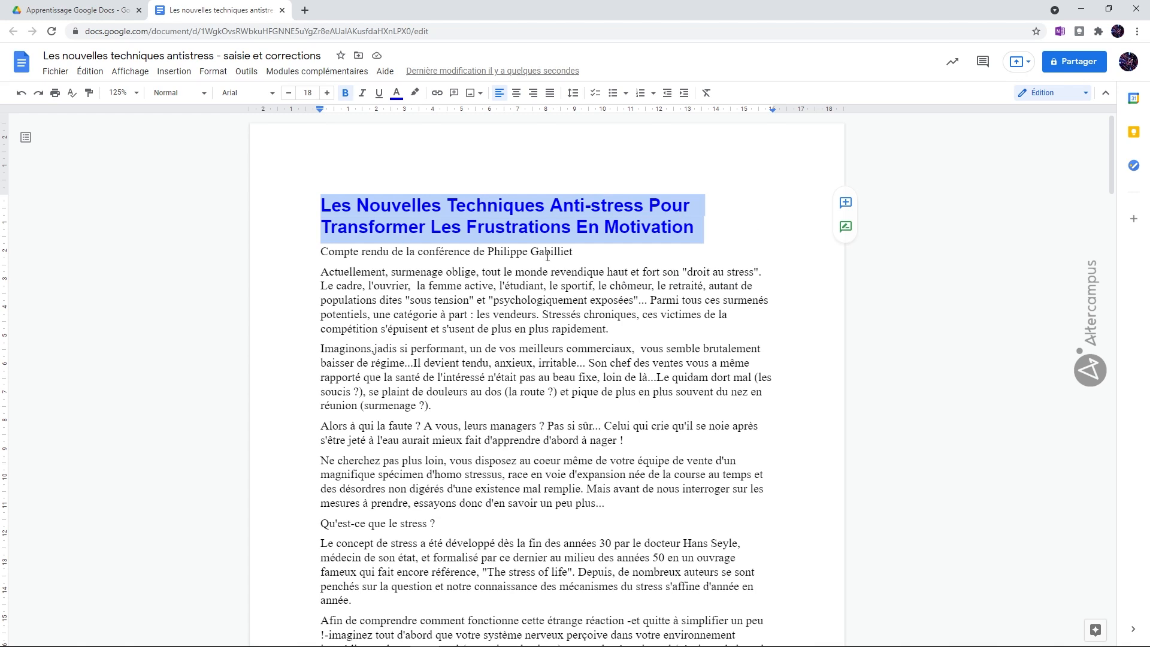
- Append ", le 1er septembre 2021" to the end of the "Compte rendu de la conférence" line
{"action": "left_click", "coordinate": [595, 251]}
{"action": "type", "text": ", le 1e"}
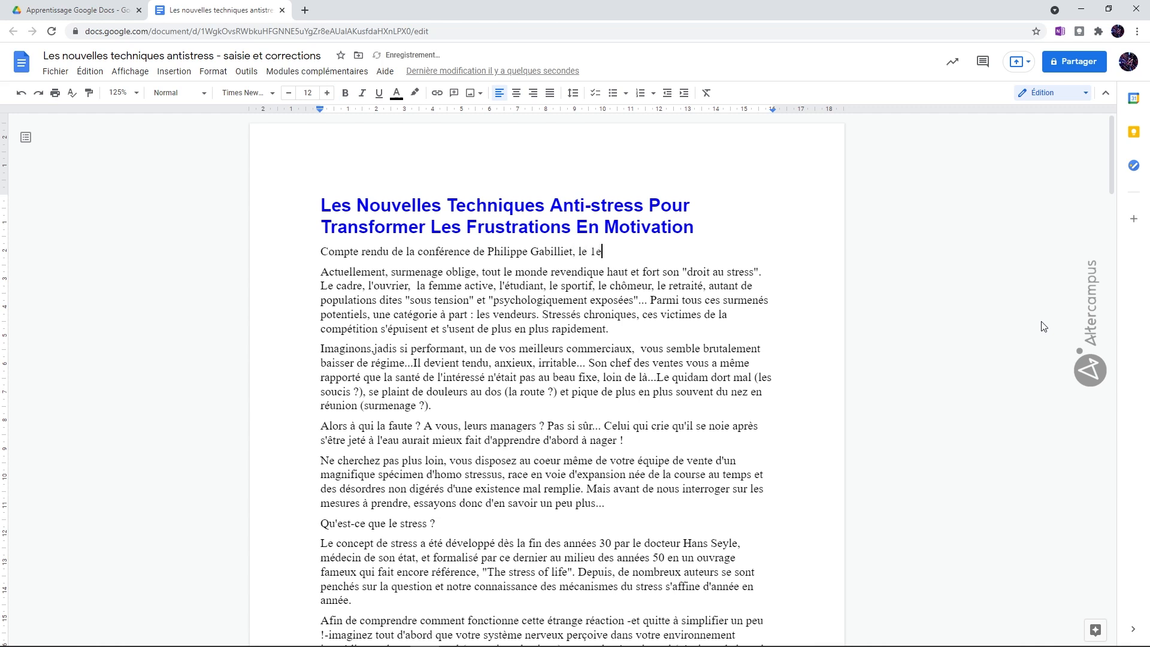
{"action": "type", "text": "r s"}
{"action": "key", "text": "Tab"}
{"action": "type", "text": "2021"}
- Format the "er" of "1er" in the subtitle's date as superscript
{"action": "left_click_drag", "start_coordinate": [596, 252], "coordinate": [605, 261]}
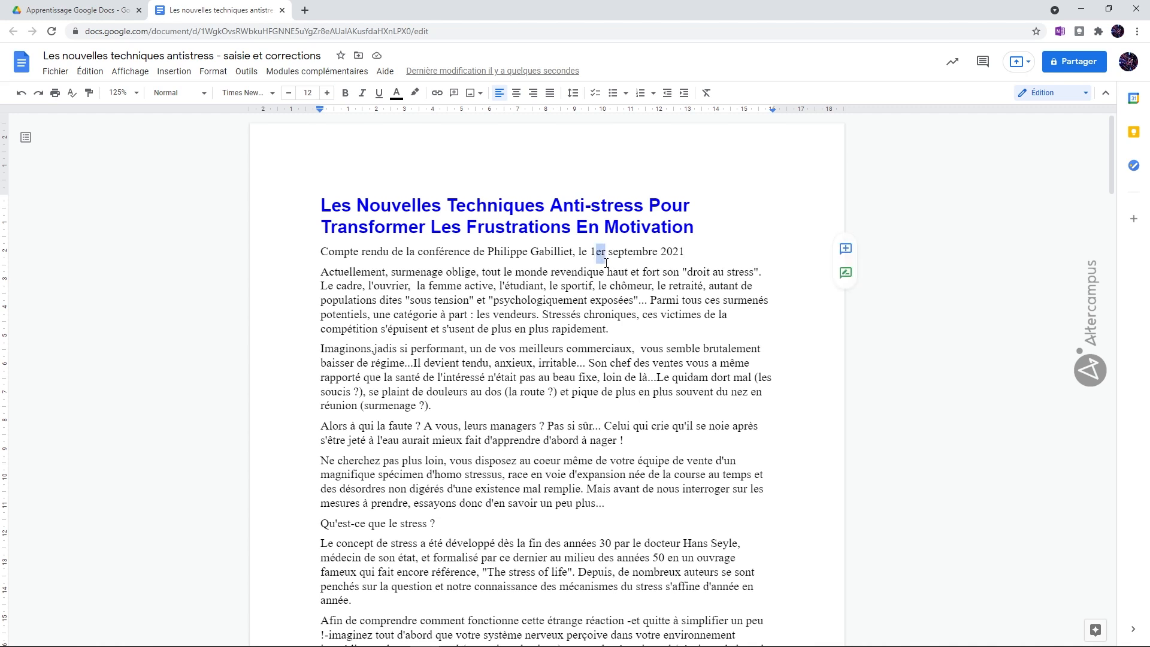
{"action": "left_click", "coordinate": [213, 71]}
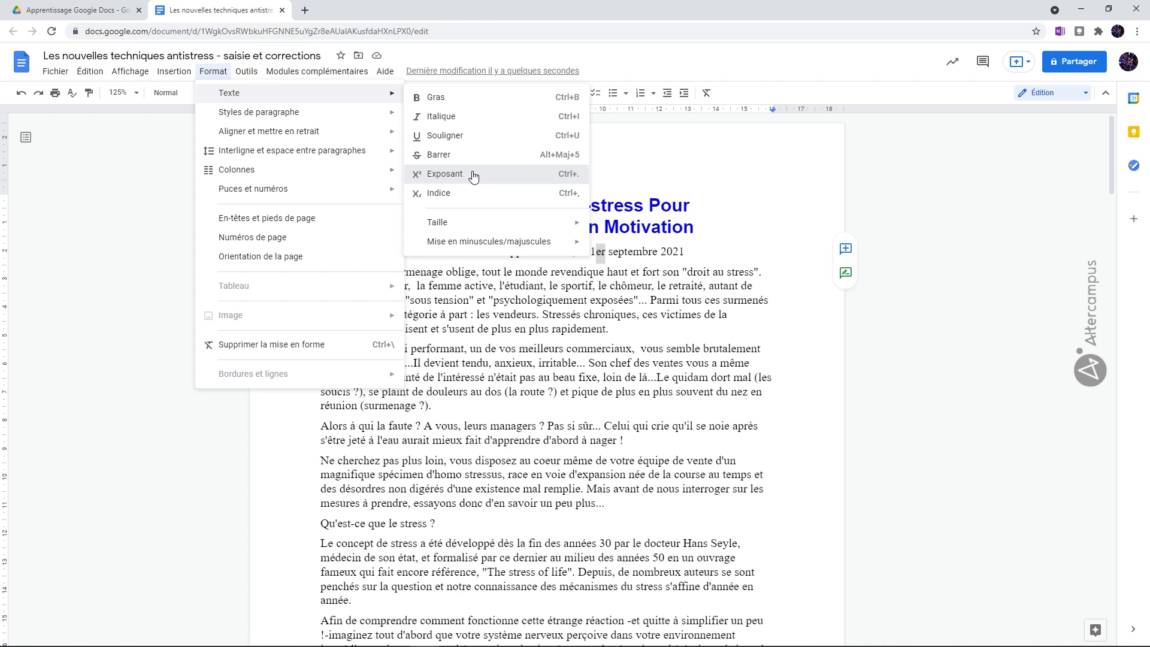
{"action": "left_click", "coordinate": [473, 175]}
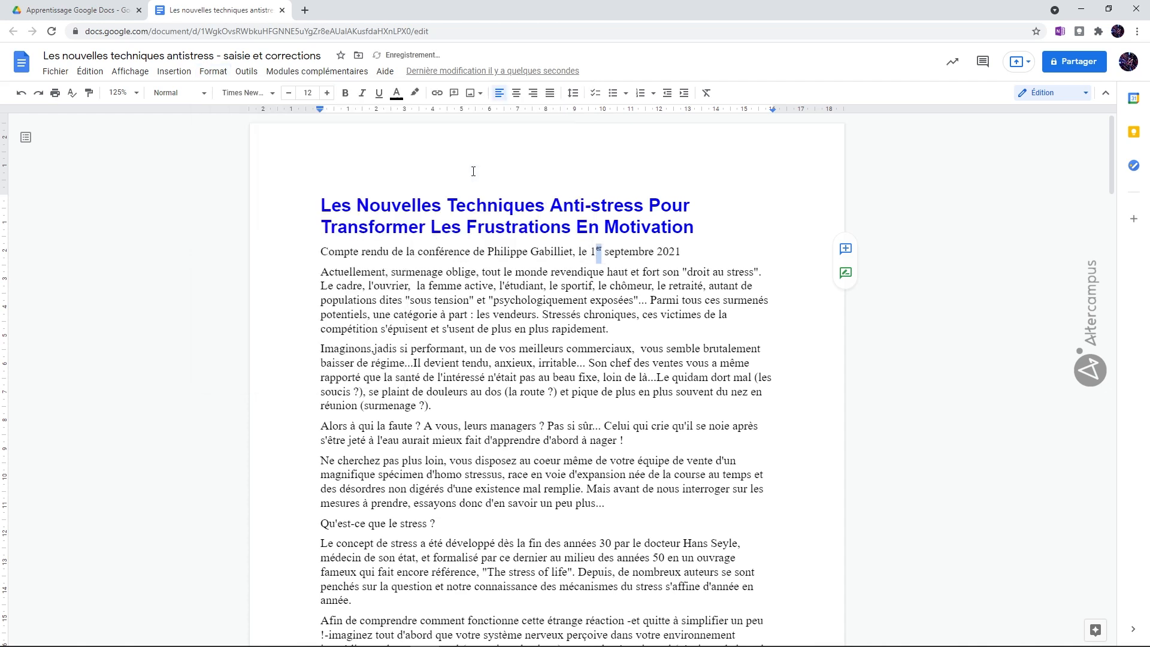
{"action": "left_click", "coordinate": [459, 279]}
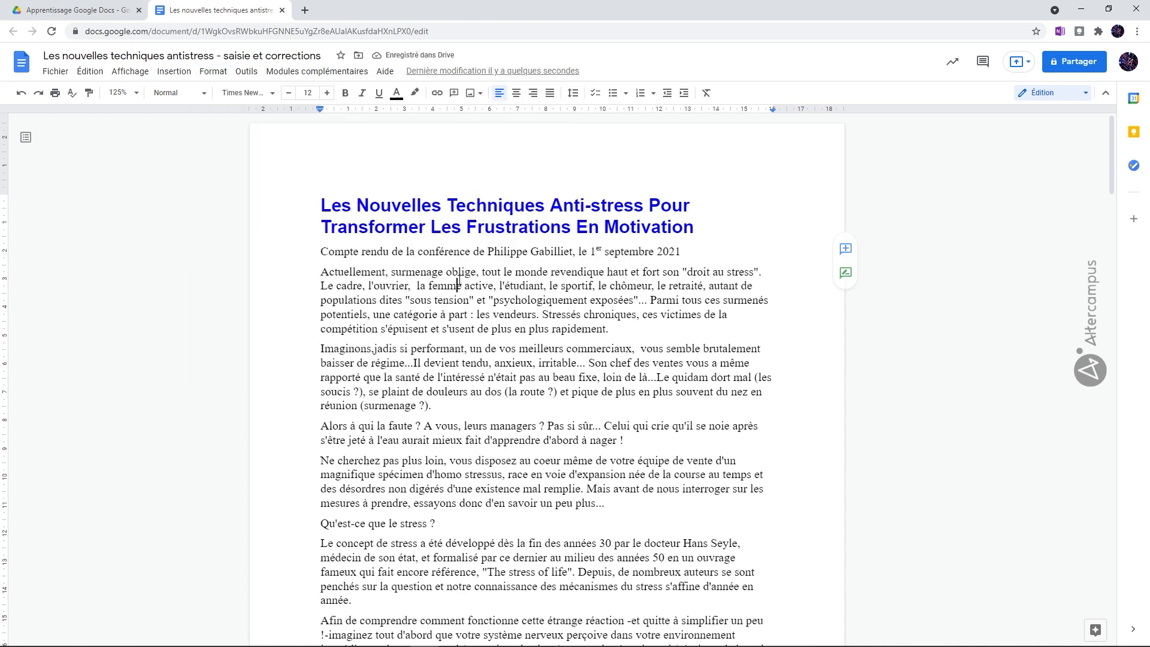